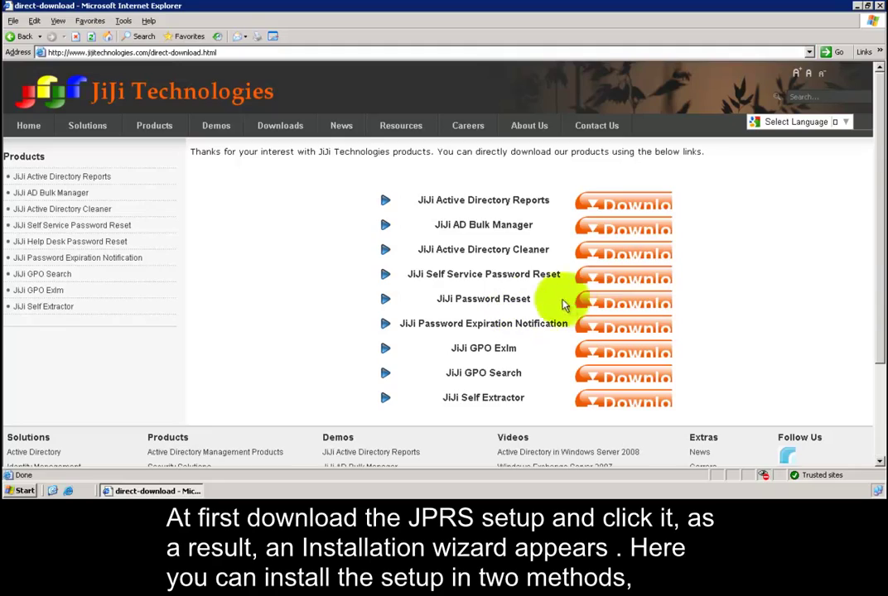
Step: Download and save jiji-help-desk-password-reset-v6062.exe from Internet Explorer, then select it on the desktop
click(638, 306)
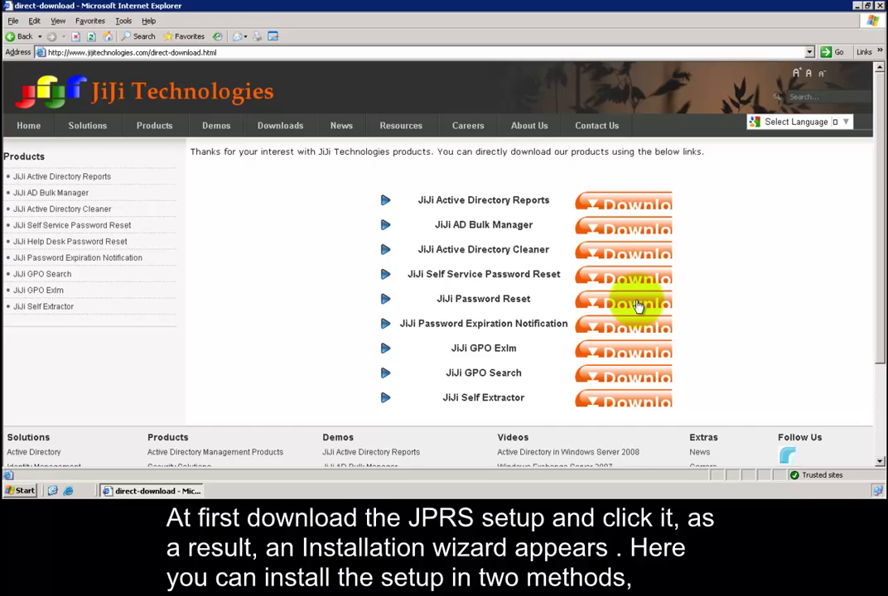
click(481, 254)
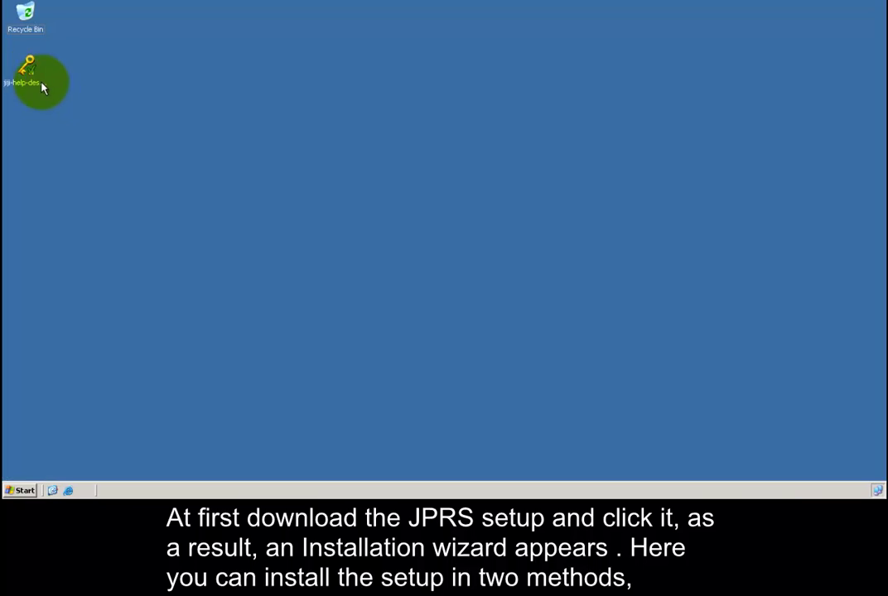
click(45, 88)
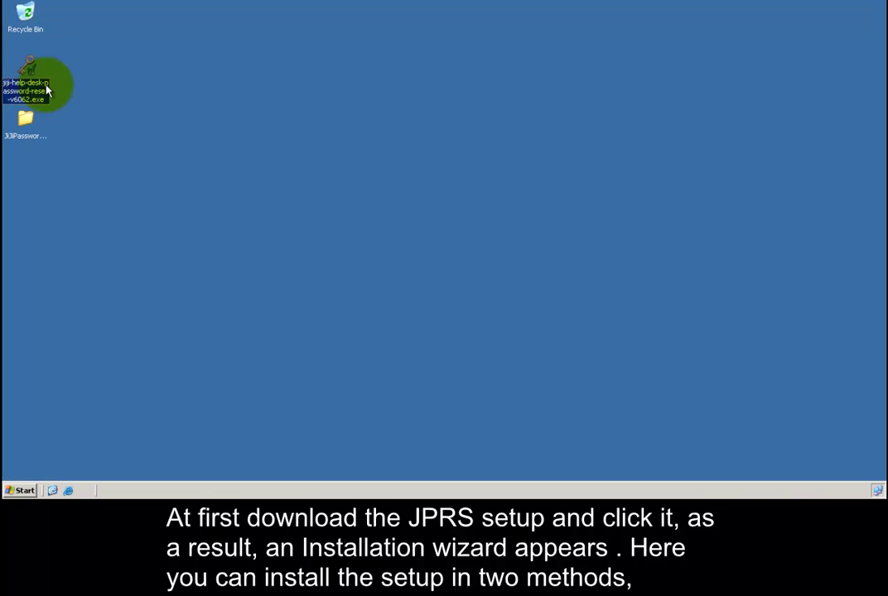
Step: Launch the JiJi installer and start Quick Setup, keeping SelfService as the functional mode
double_click(46, 88)
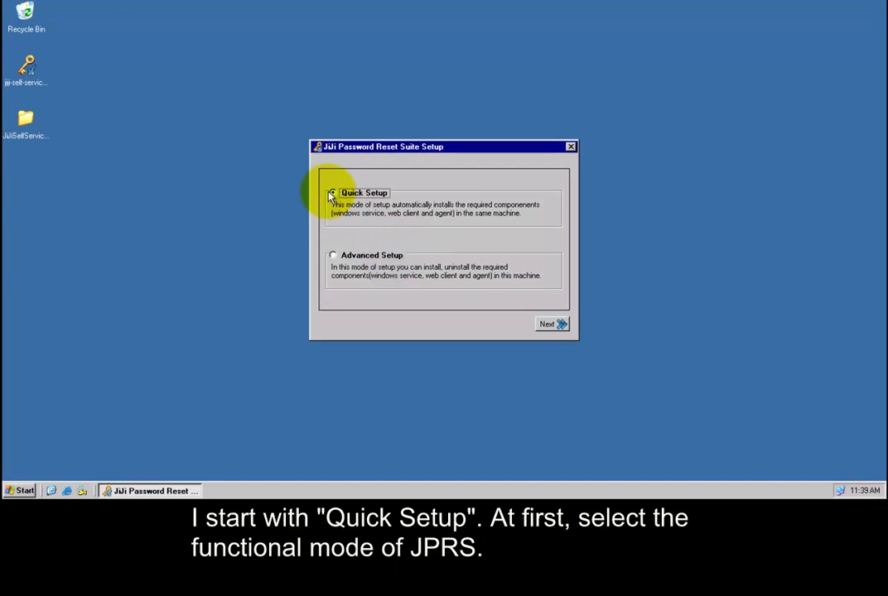
click(548, 324)
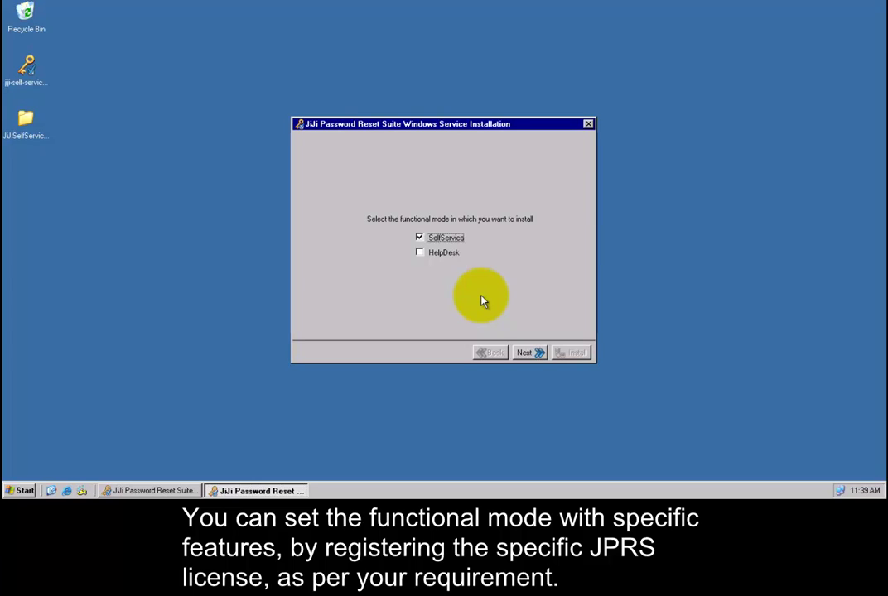
Step: Keep SelfService mode and accept the default path C:\Program Files\JiJiTechnologies\PasswordResetSuite
click(525, 353)
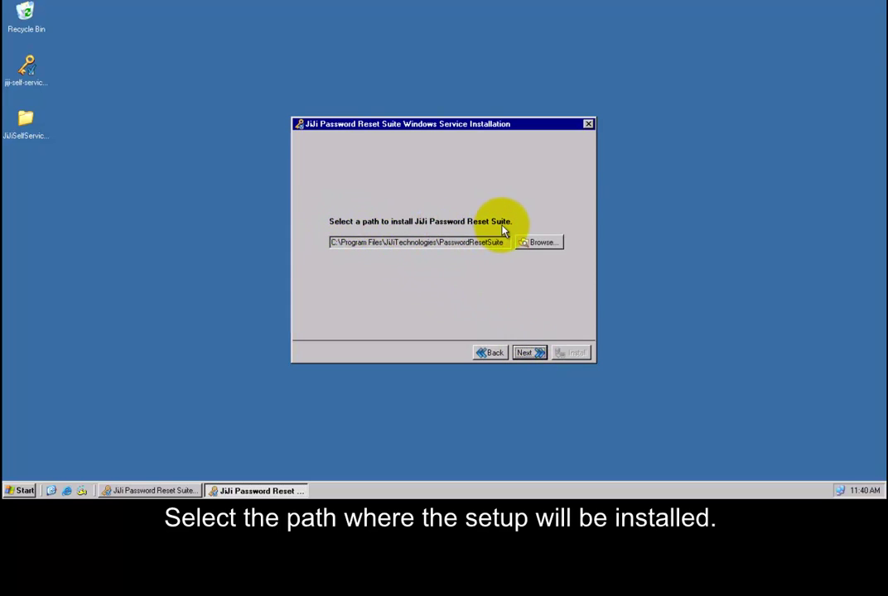
key(Return)
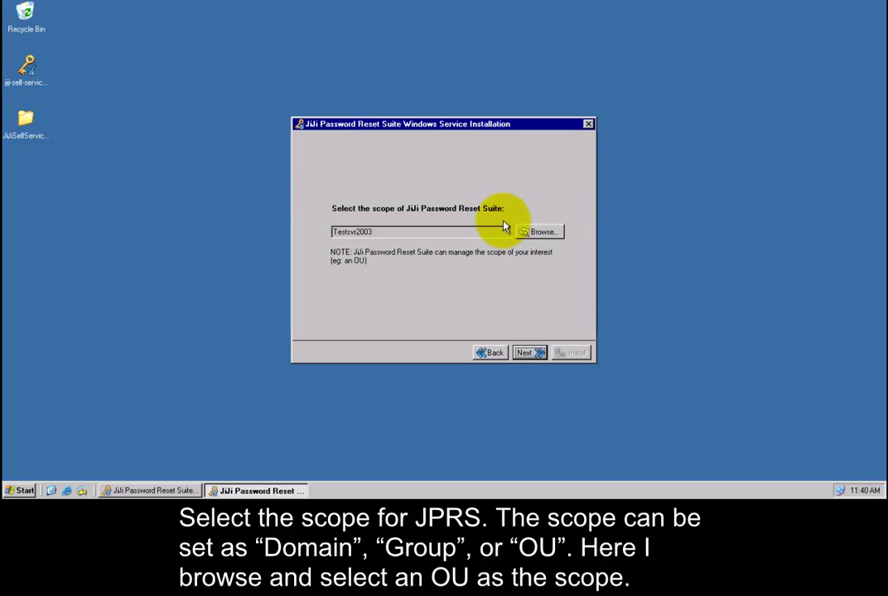
Step: Set the scope to OU1 under Testsvr2003 and continue to the settings storage step
click(528, 233)
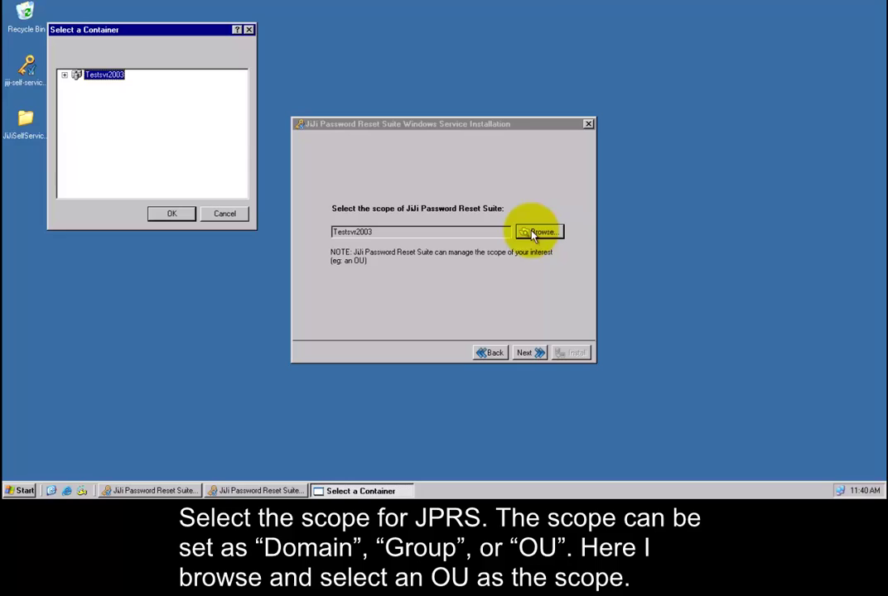
click(64, 74)
click(105, 148)
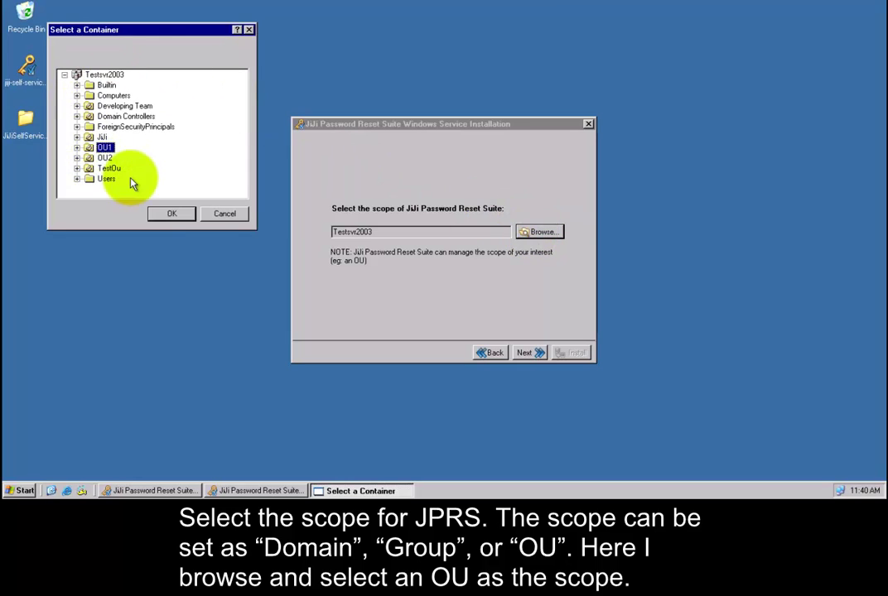
click(171, 215)
click(531, 353)
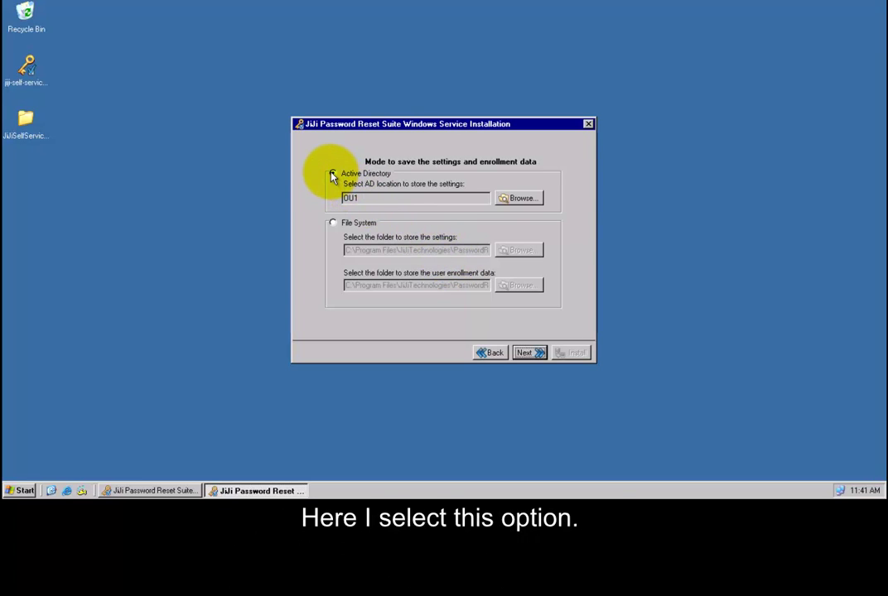
Step: Set the service account to administrator with its password and continue to the admin group step
click(533, 355)
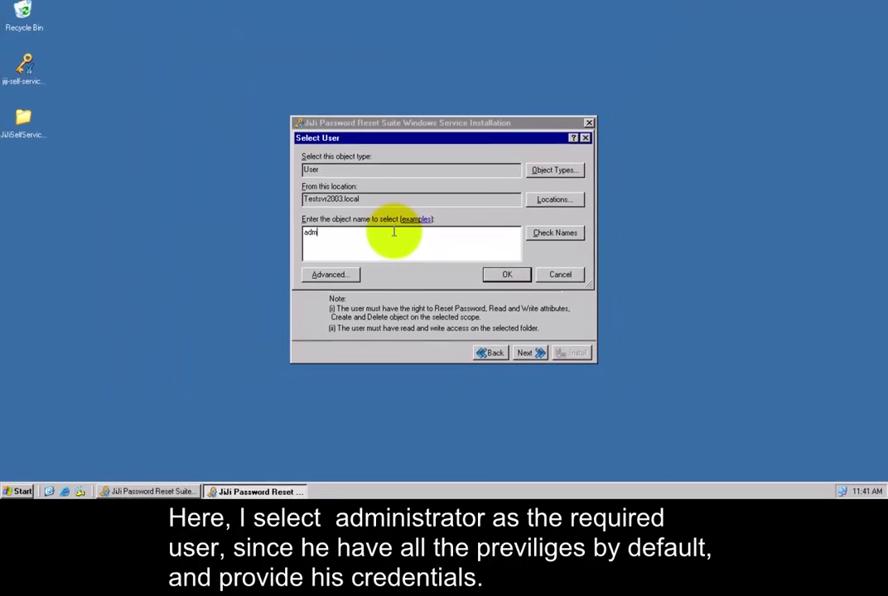
text(inistrator)
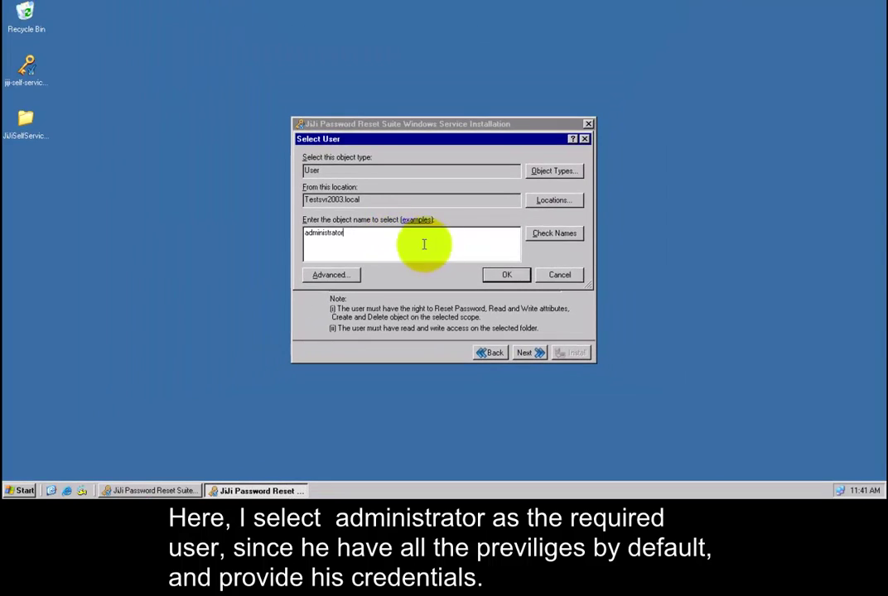
key(Return)
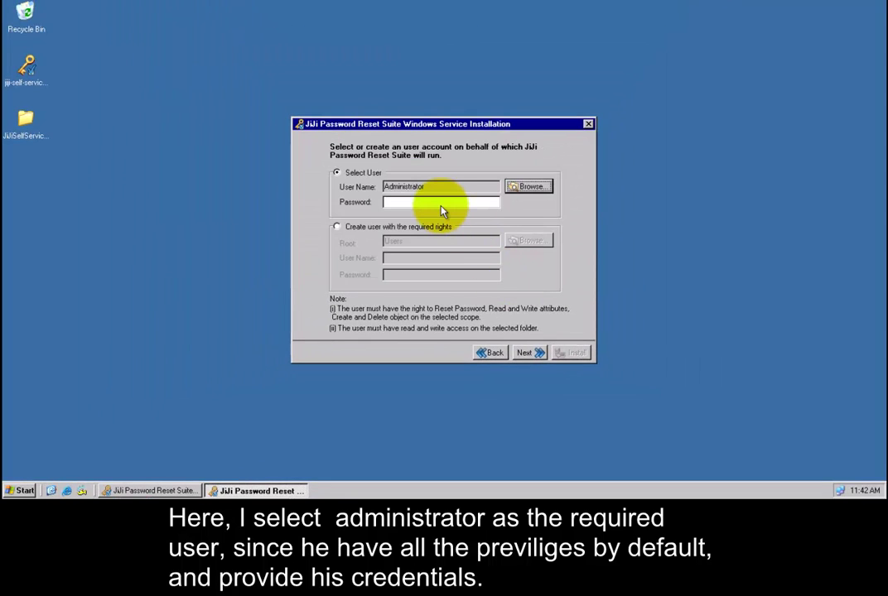
click(441, 203)
text(••••••••••••)
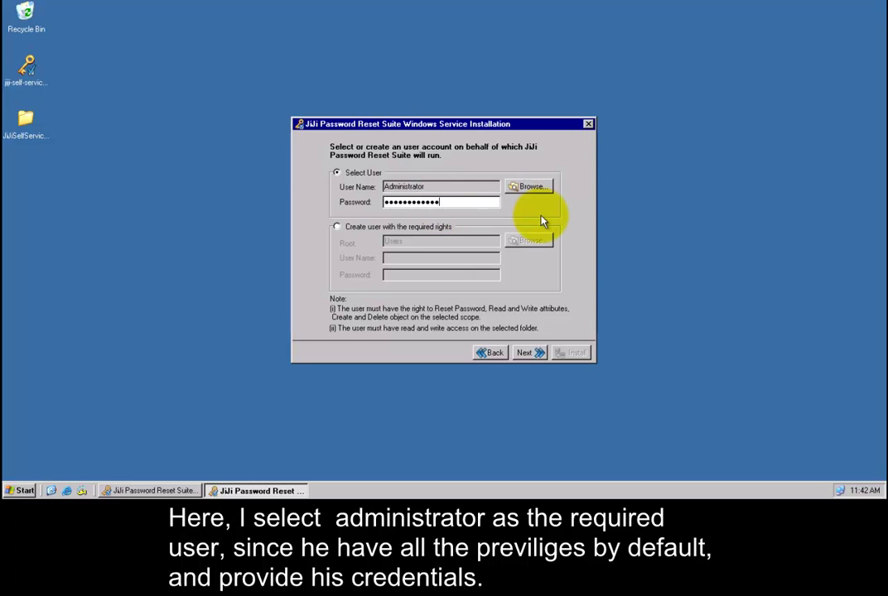
click(522, 351)
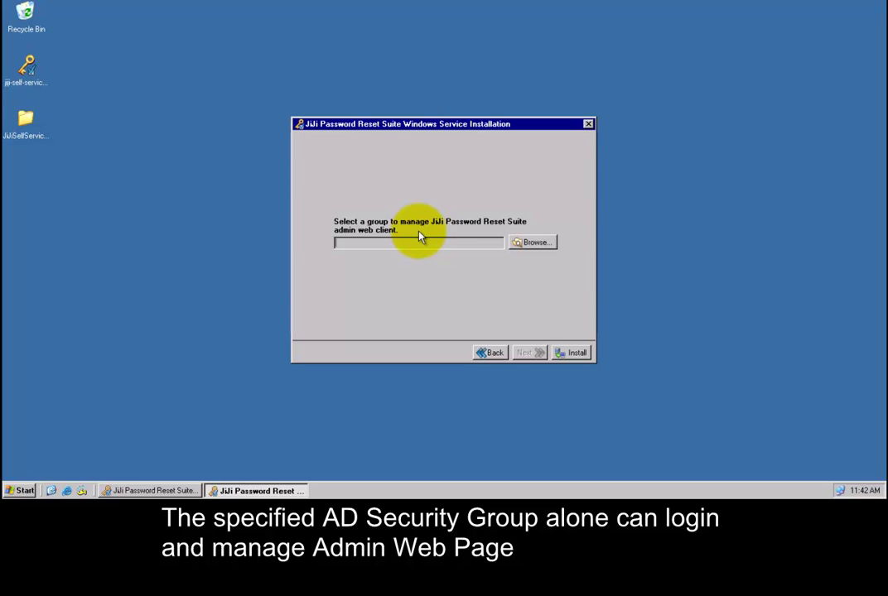
Step: Choose Domain Admins as the admin web client group and install the Windows service
click(531, 243)
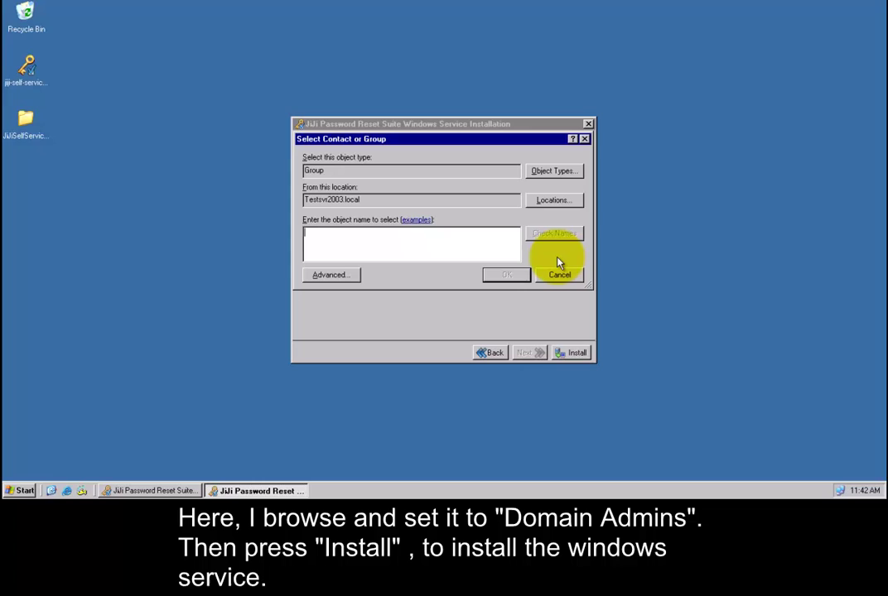
text(Domain Admins)
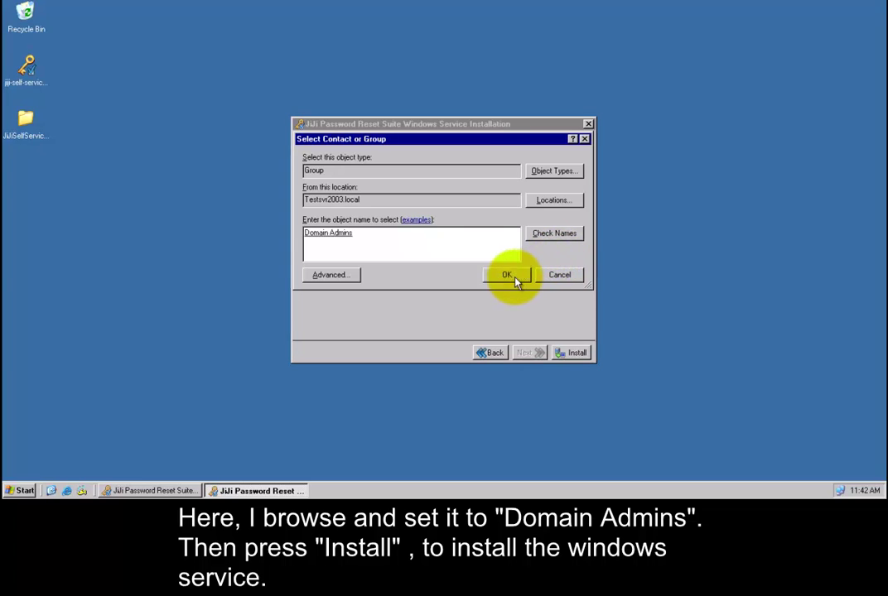
click(508, 278)
click(565, 356)
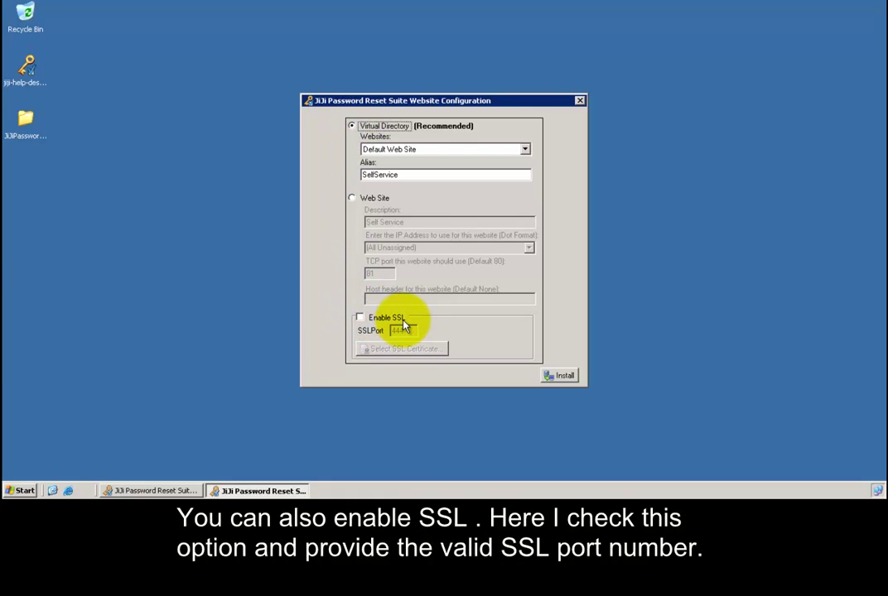
Step: Enable SSL on port 443 with a new self-signed certificate and install the SelfService web client
click(361, 320)
click(360, 320)
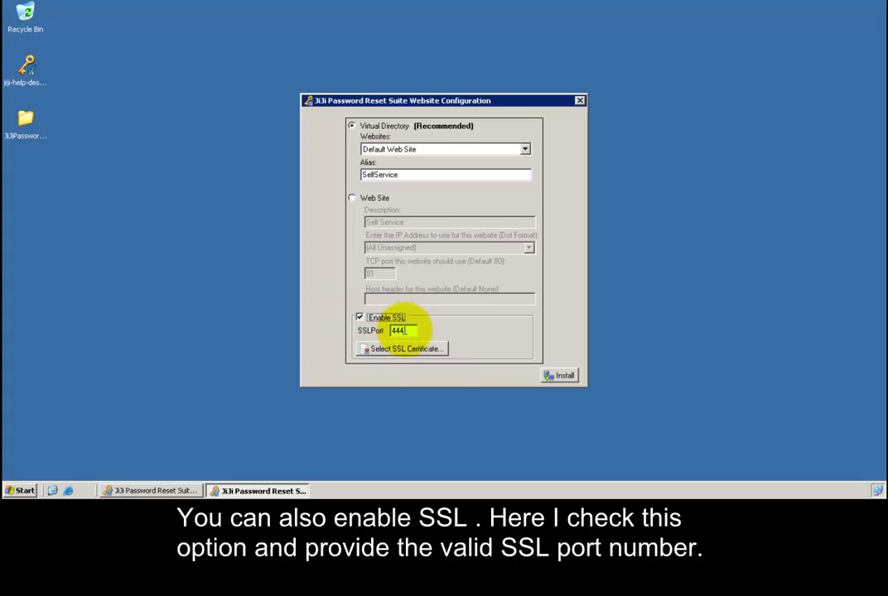
key(BackSpace)
text(3)
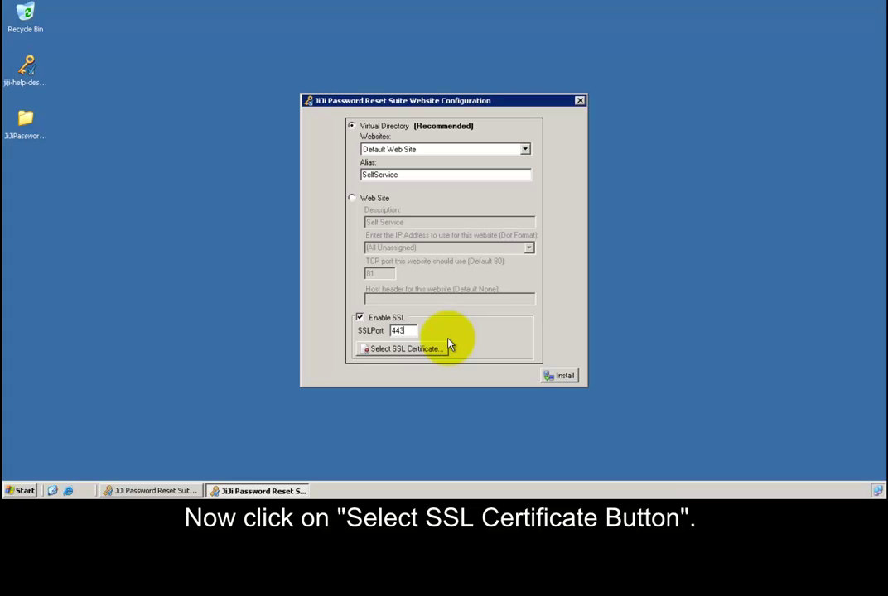
click(430, 354)
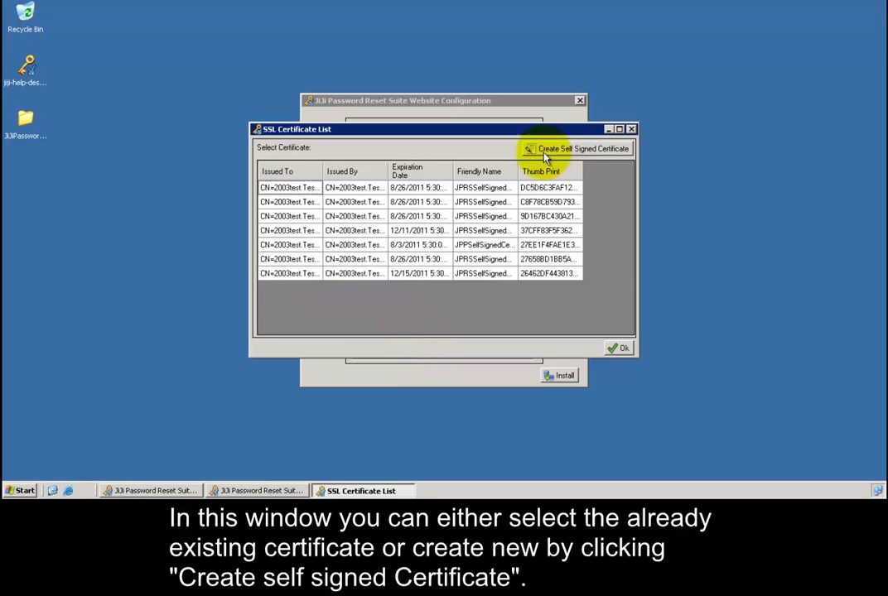
click(620, 157)
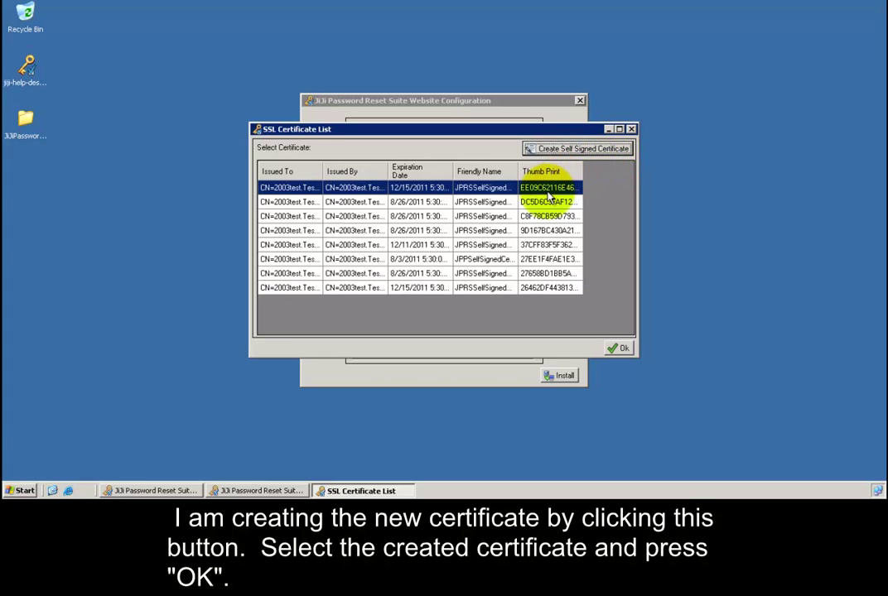
click(619, 349)
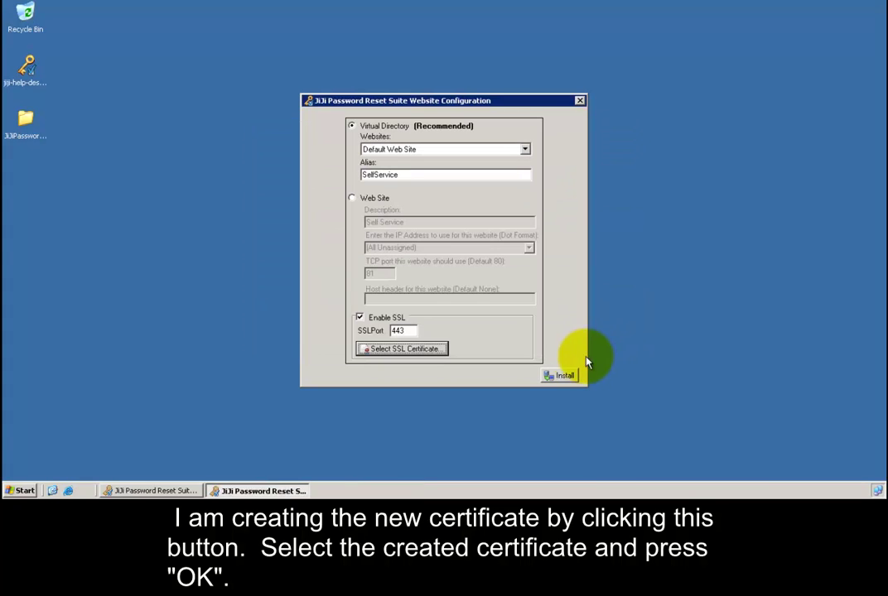
click(566, 377)
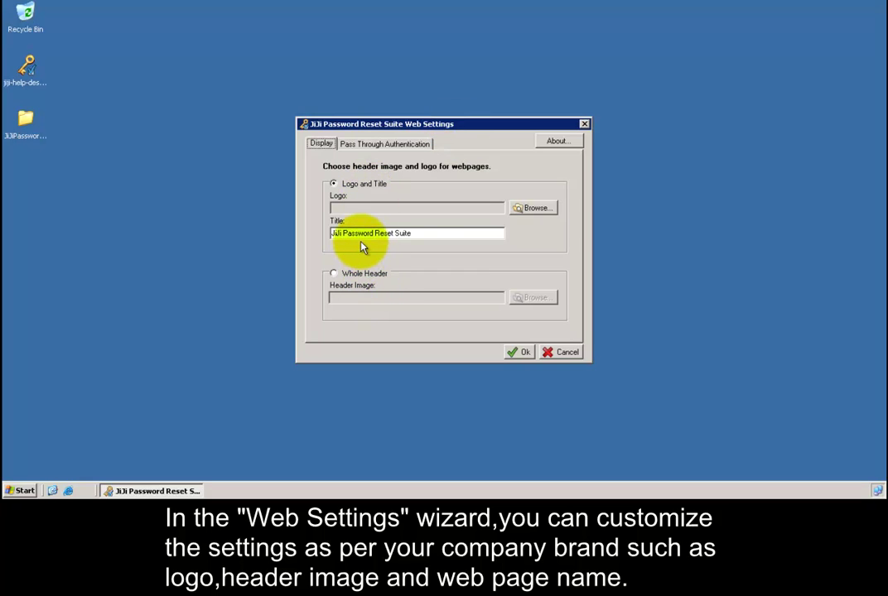
Step: Accept the default web page branding and finish configuration, launching Admin, Helpdesk and User Web
click(519, 352)
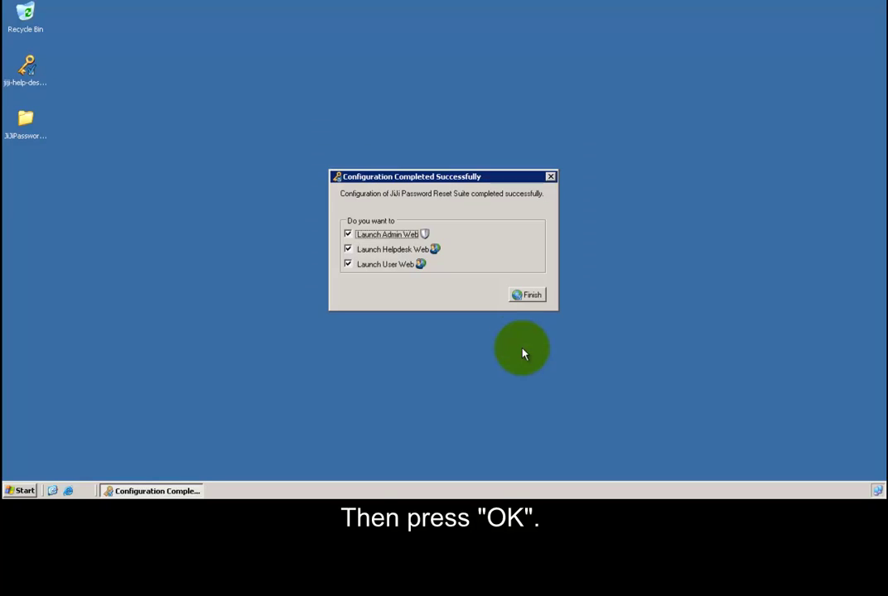
click(525, 295)
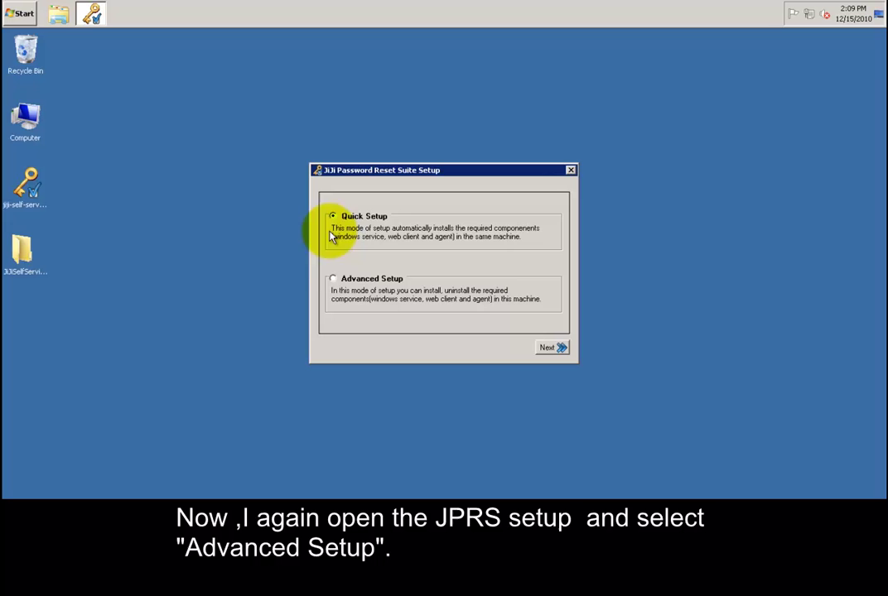
Step: Start an Advanced Setup Windows Service install, accepting default mode, path, Test2008R2 scope and storage
click(332, 280)
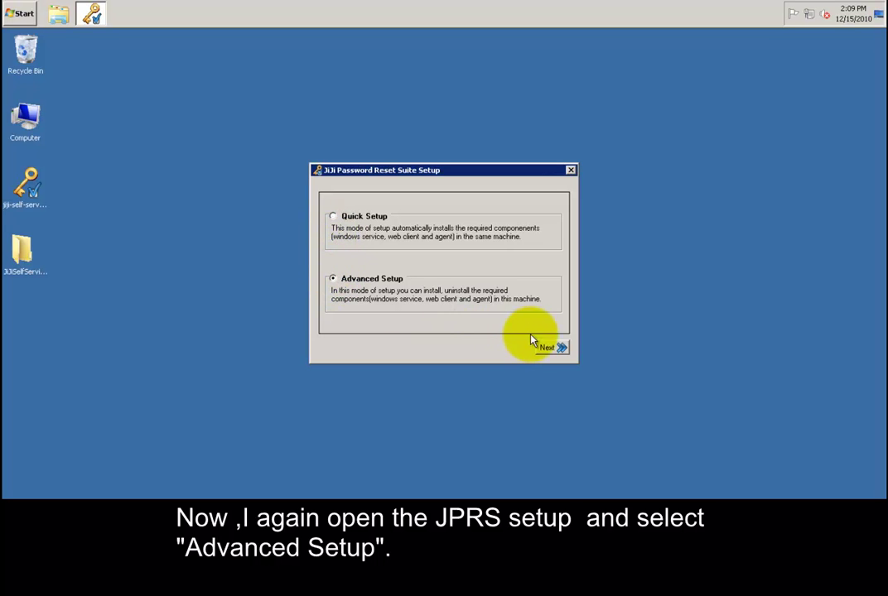
click(554, 349)
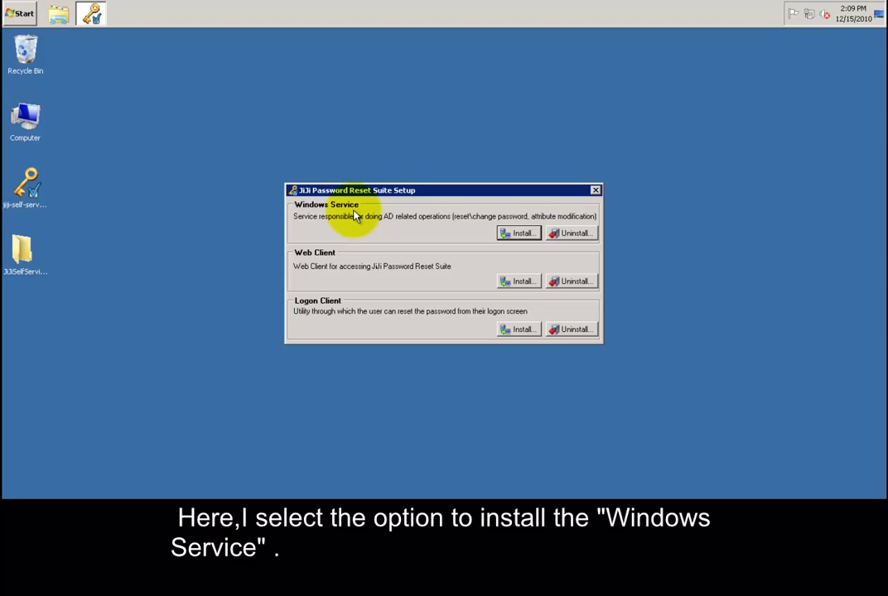
click(521, 234)
click(525, 375)
click(527, 377)
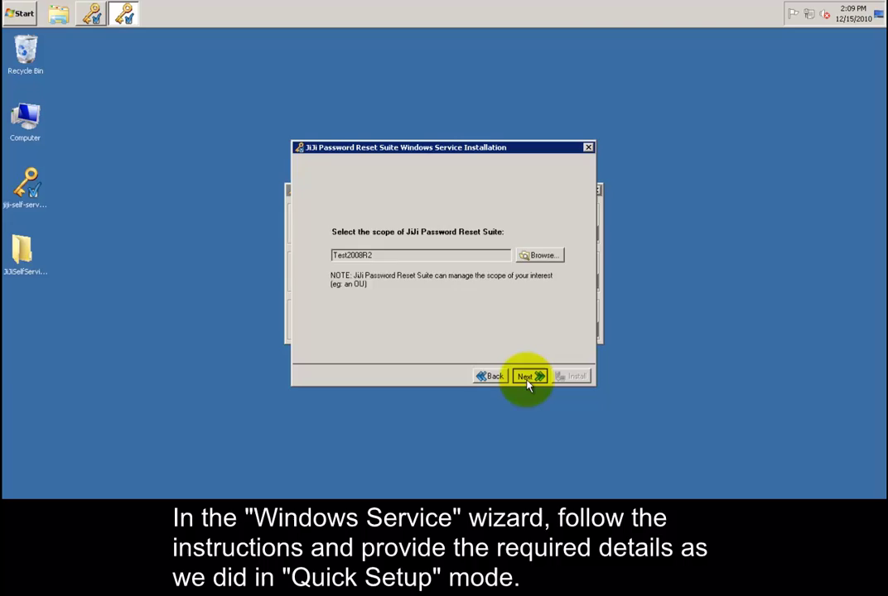
click(526, 379)
click(527, 380)
Step: Run the service as administrator with its account password, then install the Windows Service
click(529, 210)
text(administrator)
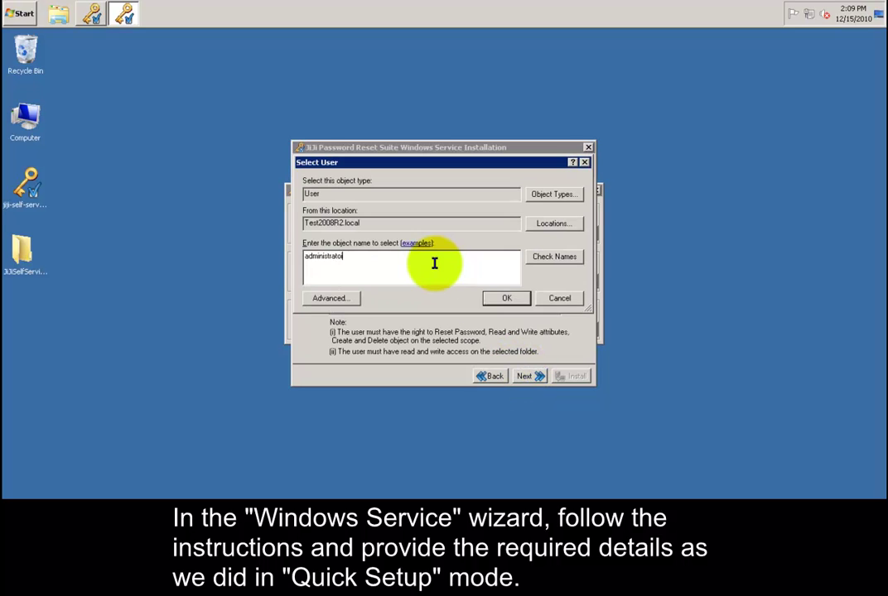
click(506, 297)
text(Password1234)
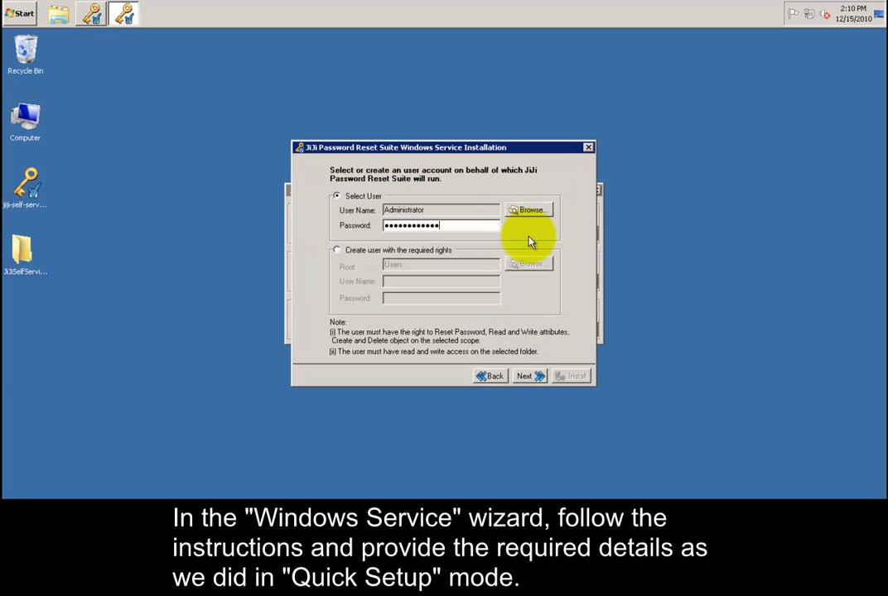
click(531, 377)
click(572, 377)
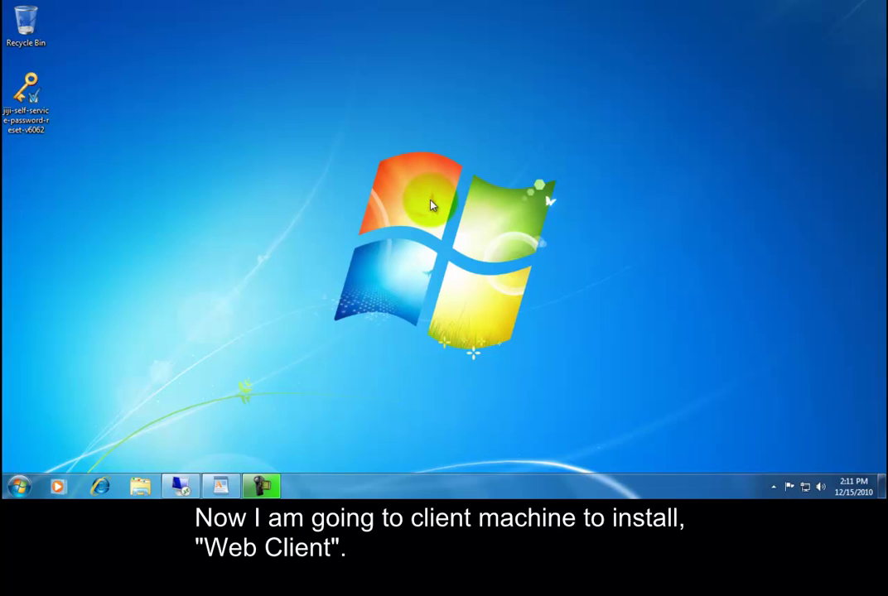
Step: On the client machine, start an Advanced Setup Web Client install with the default folder
double_click(29, 106)
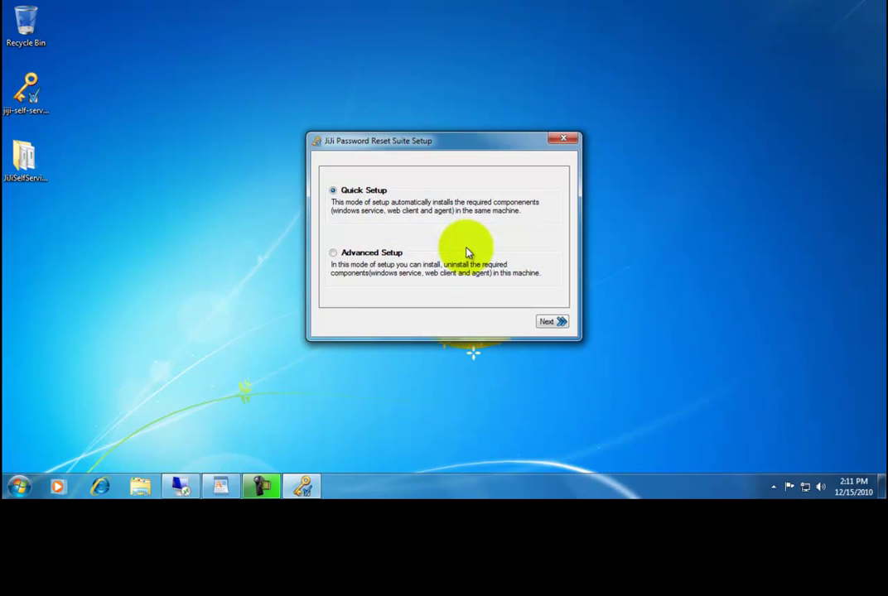
click(335, 253)
click(548, 321)
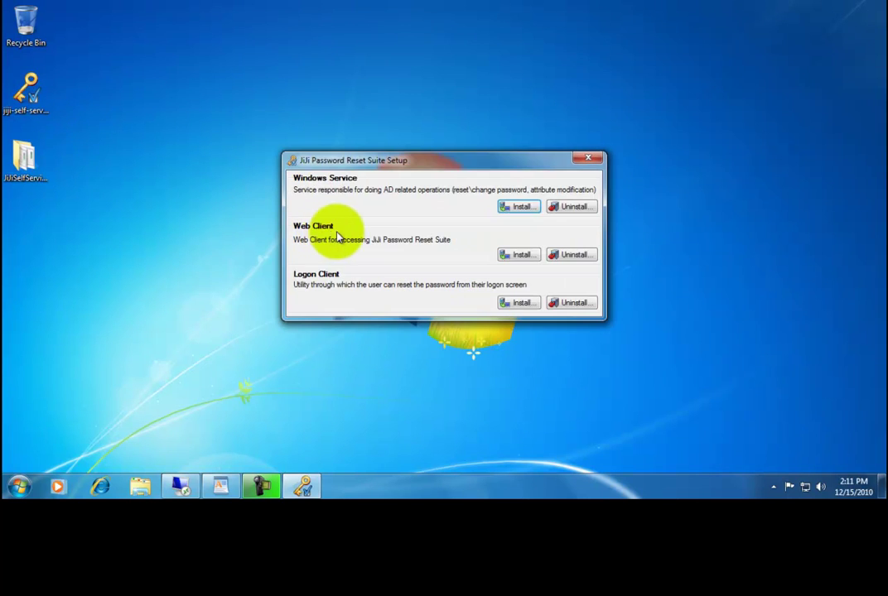
click(522, 255)
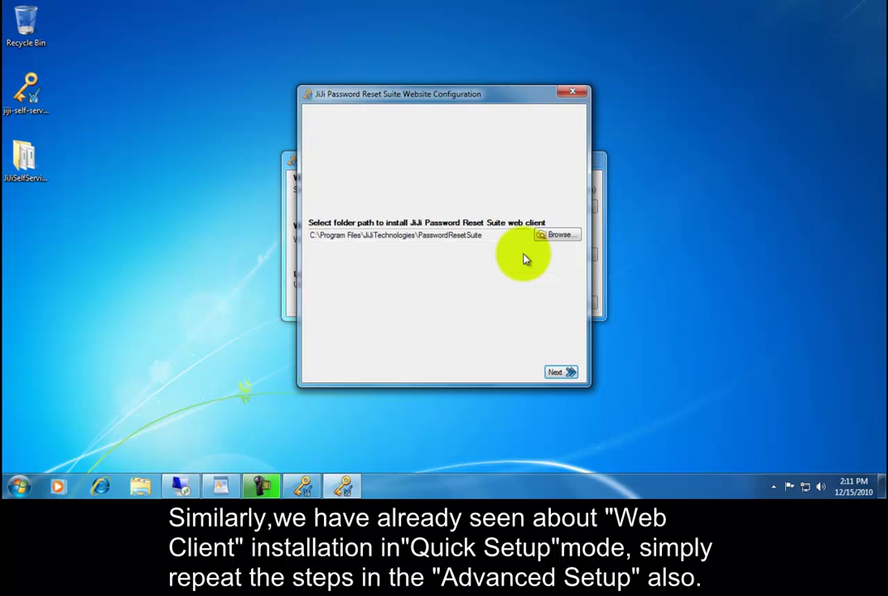
click(566, 372)
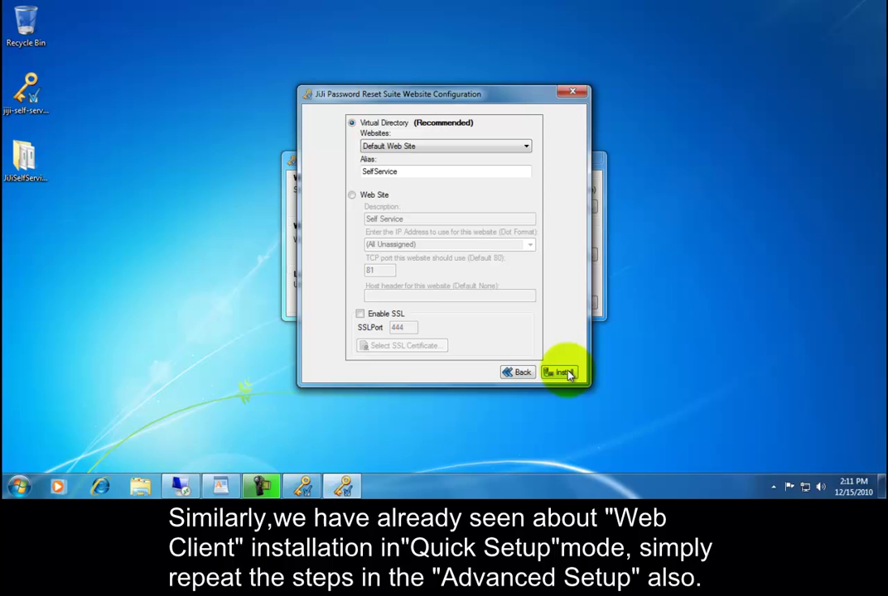
Step: Enable SSL with a selected certificate and install the web client
click(359, 314)
click(402, 345)
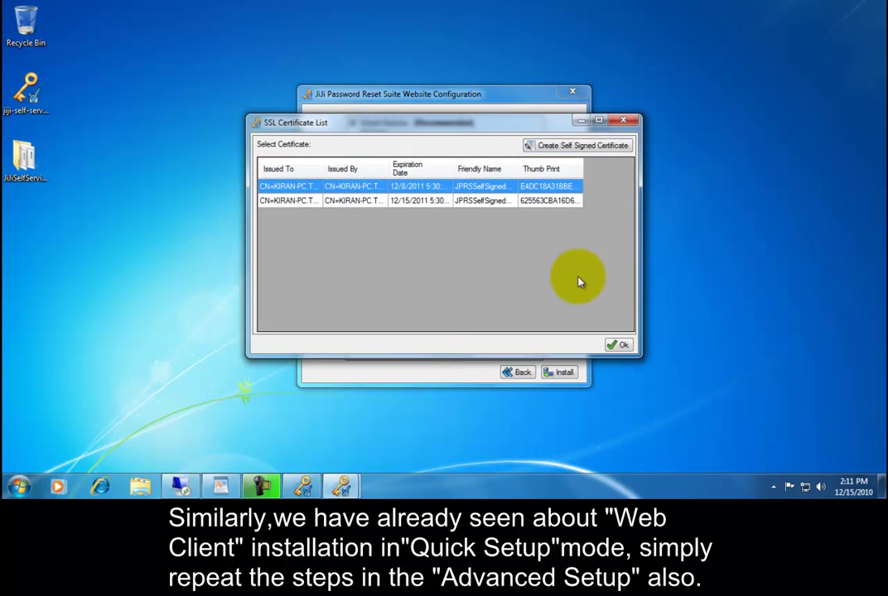
click(620, 344)
click(563, 372)
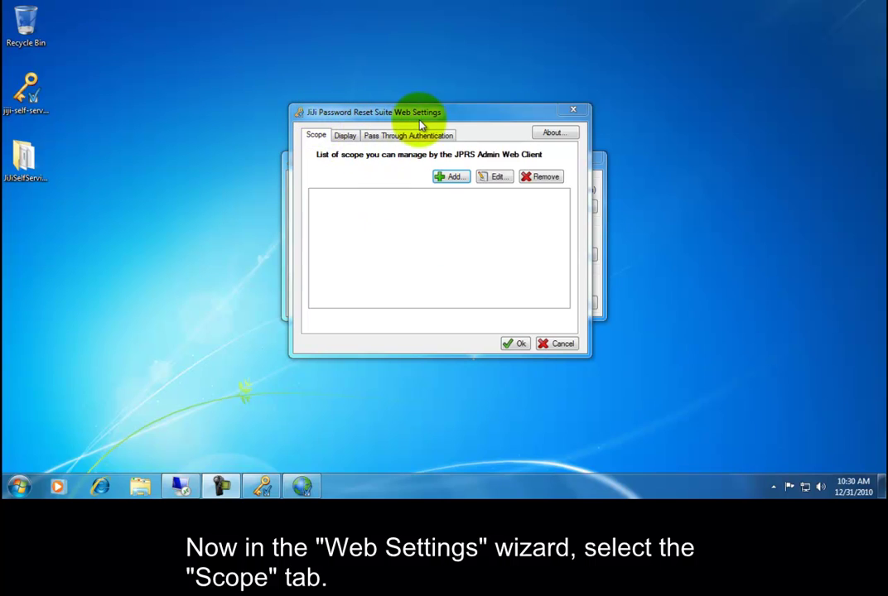
Step: Add a remote scope for server 192.168.1.160, domain testsvr2003, using the administrator account and its password
click(455, 181)
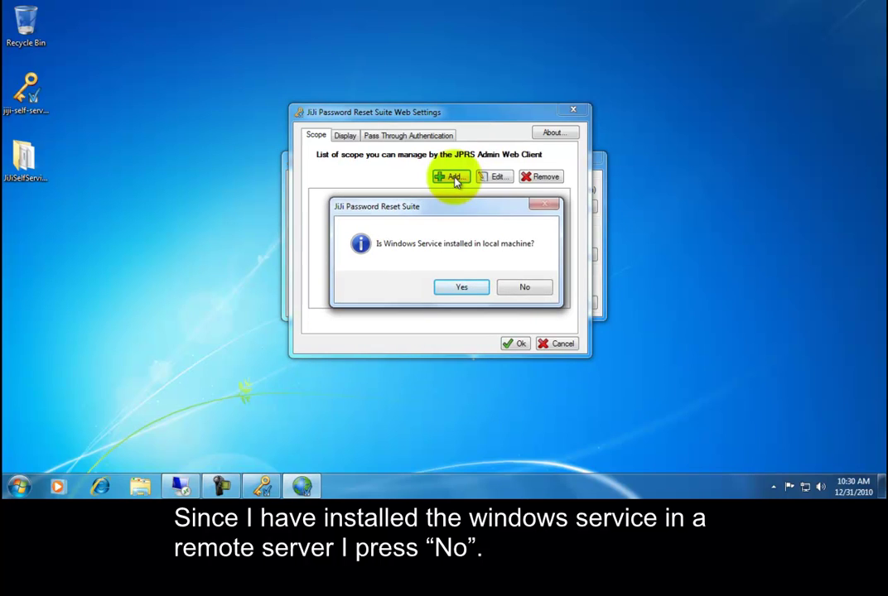
click(521, 290)
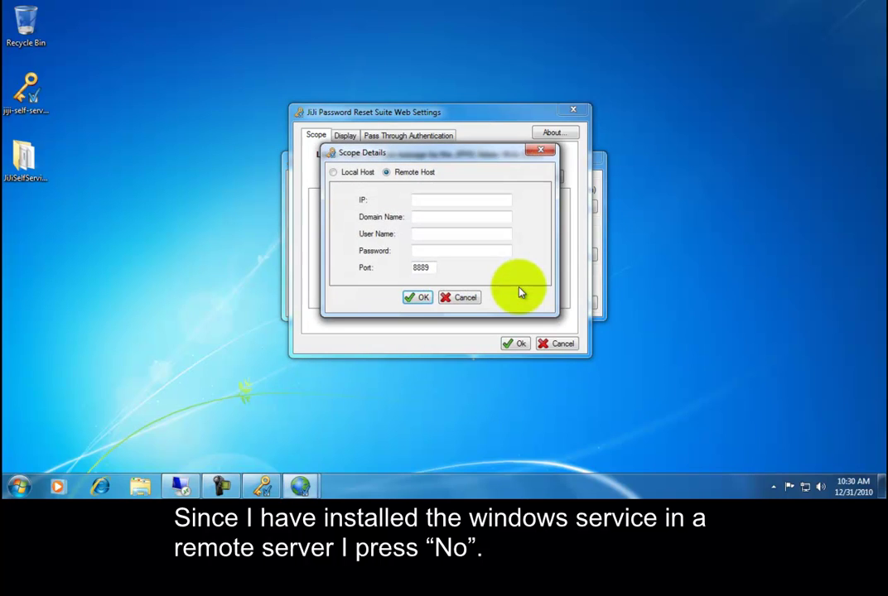
click(440, 201)
text(192.168.1)
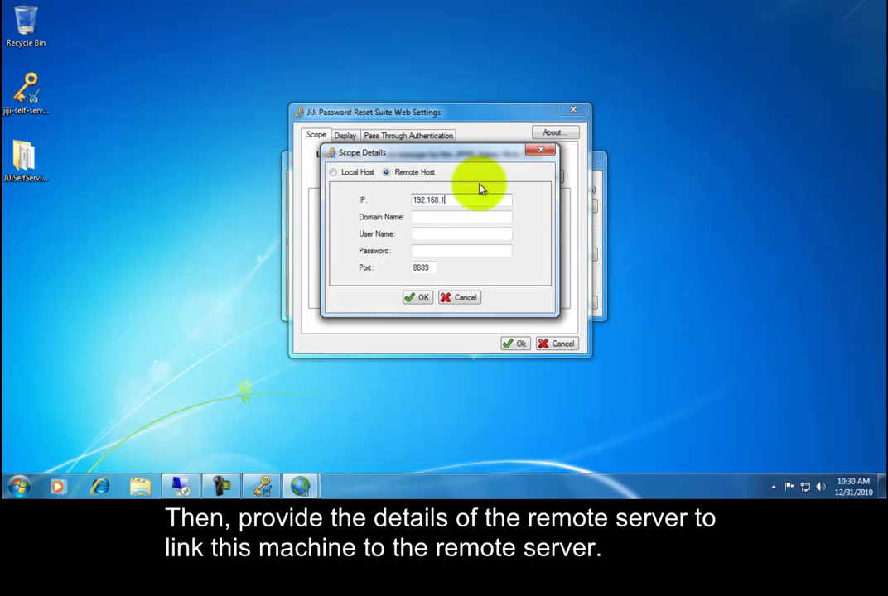
text(.160)
key(Tab)
text(testsvr2003)
key(Tab)
text(administrator)
key(Tab)
text(************)
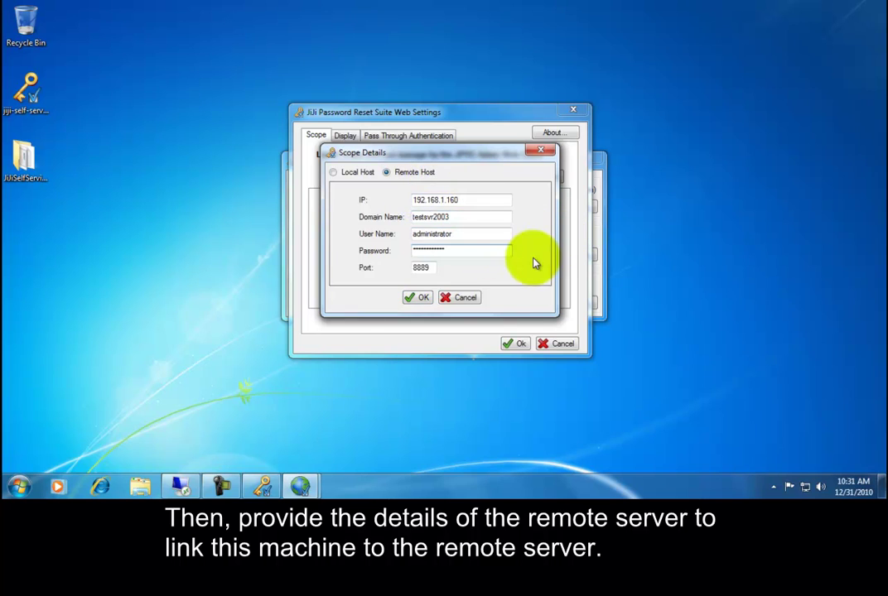
click(425, 298)
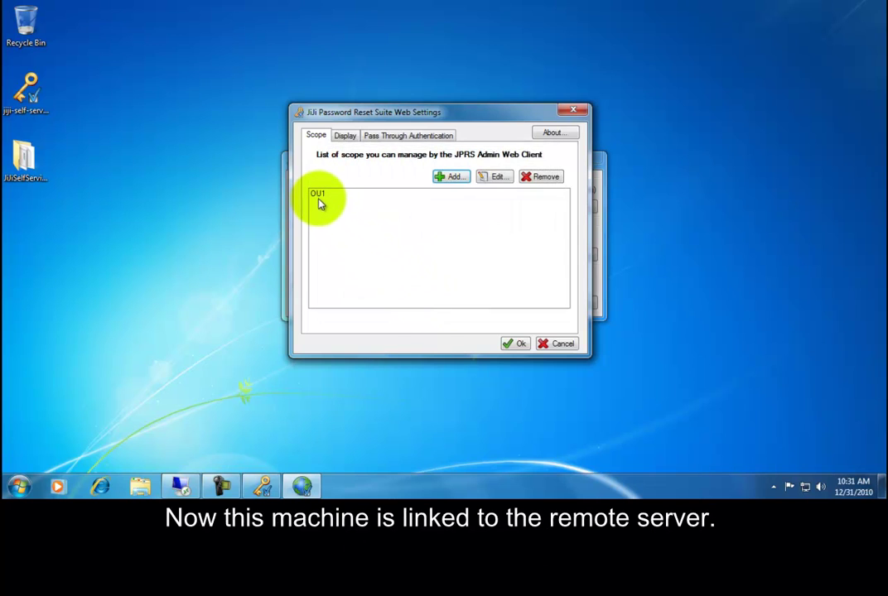
Step: Confirm the Web Settings with OU1 in scope to complete the client configuration
click(514, 344)
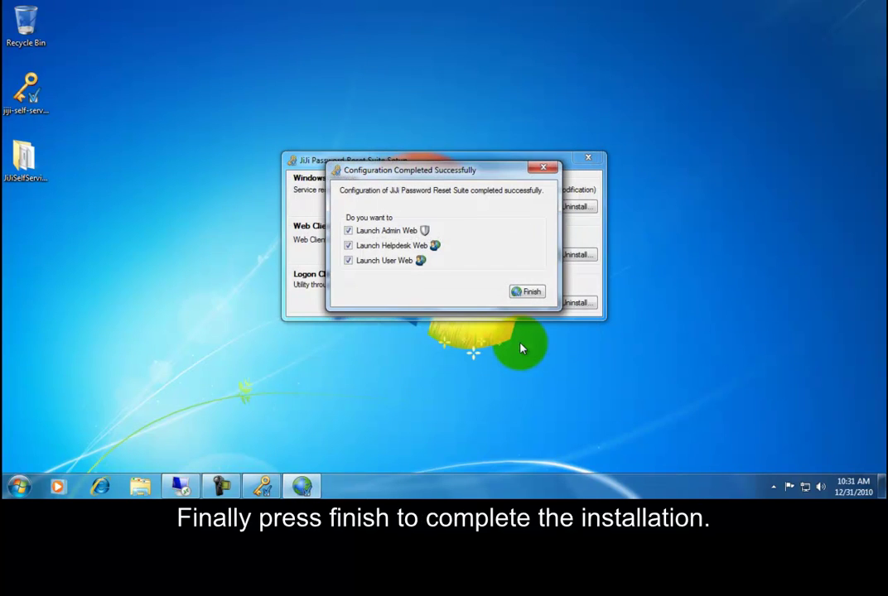